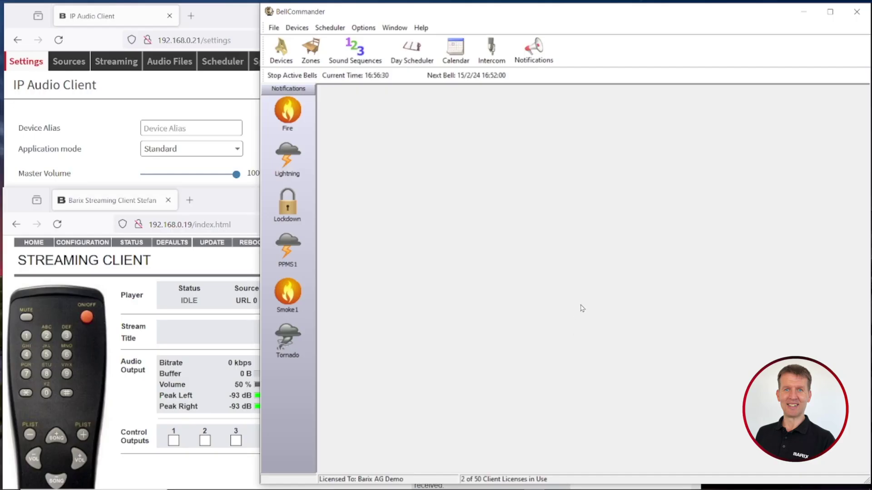
pyautogui.moveTo(630, 23); pyautogui.dragTo(643, 25)
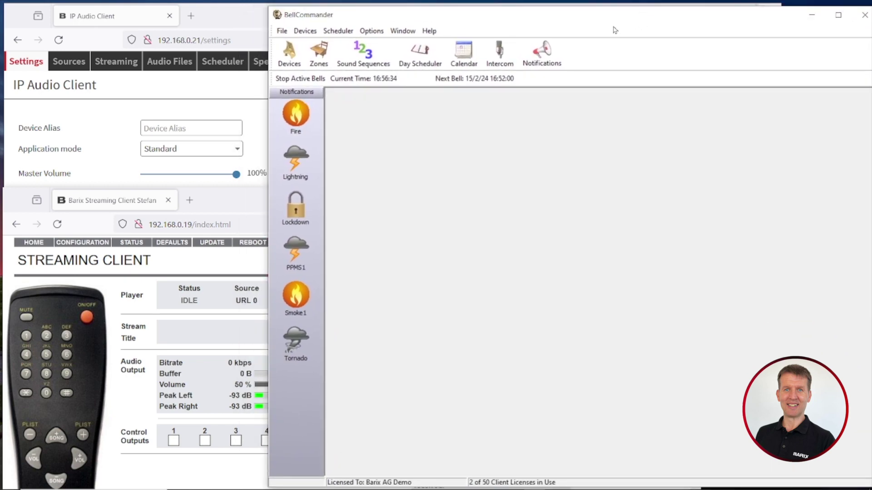
pyautogui.click(242, 24)
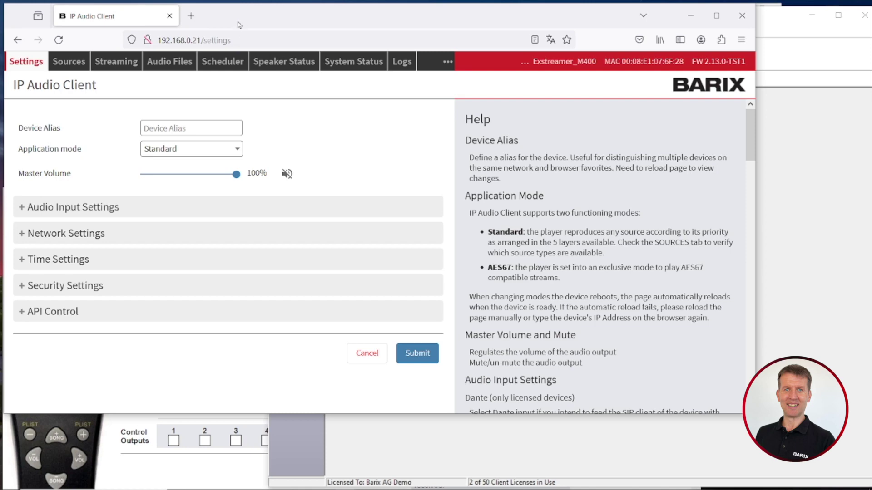
pyautogui.click(195, 466)
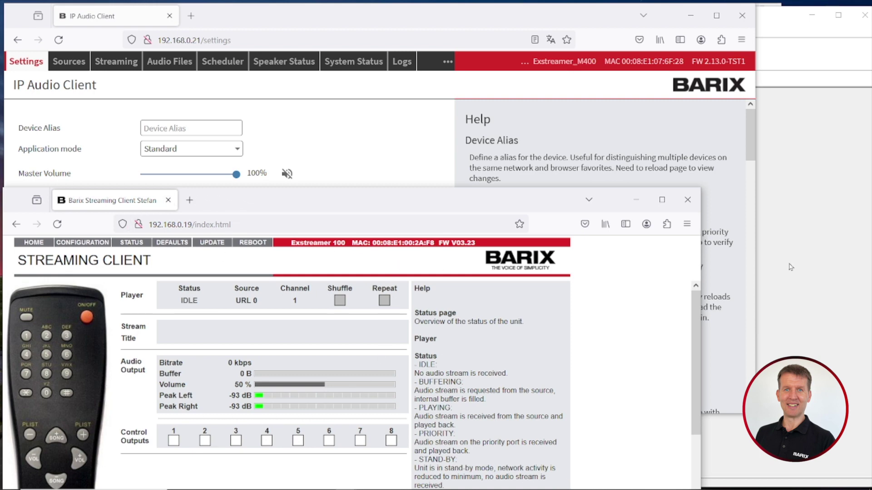
pyautogui.click(813, 243)
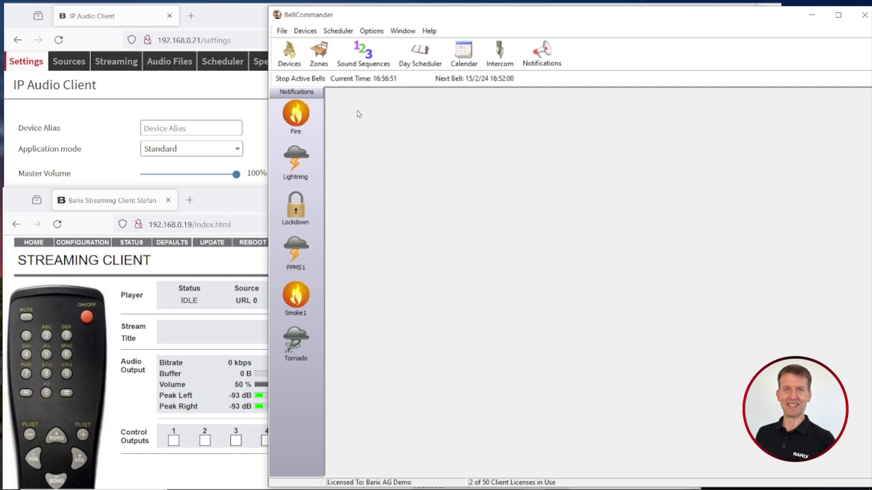
# - From the Device Manager, review the Advanced Barix Settings' Recorded Audio, Live Audio and General pages, then close them
pyautogui.click(289, 53)
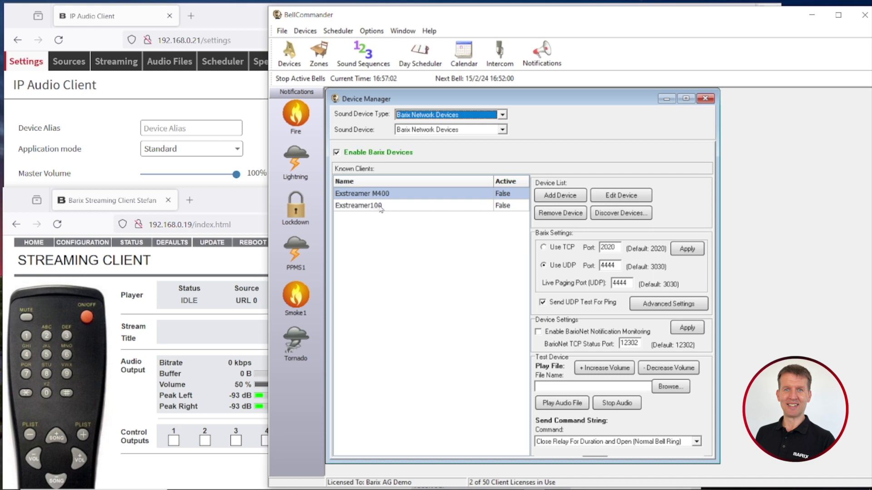
pyautogui.click(668, 303)
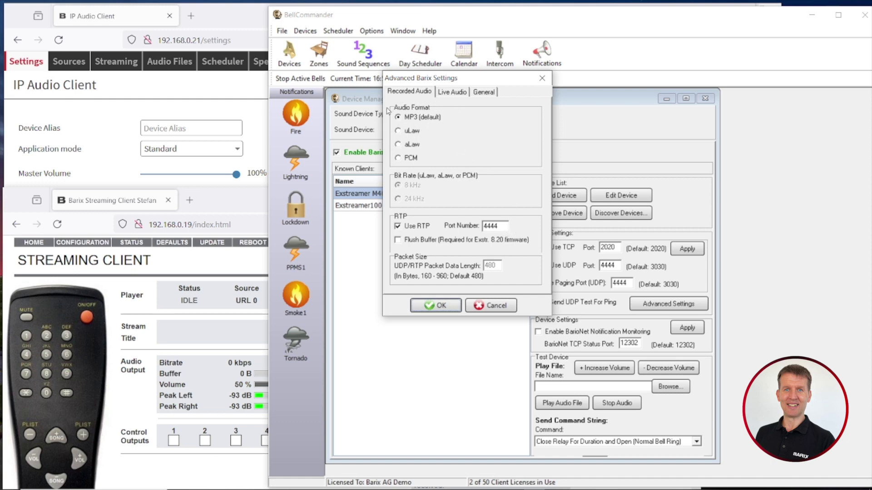
pyautogui.click(453, 92)
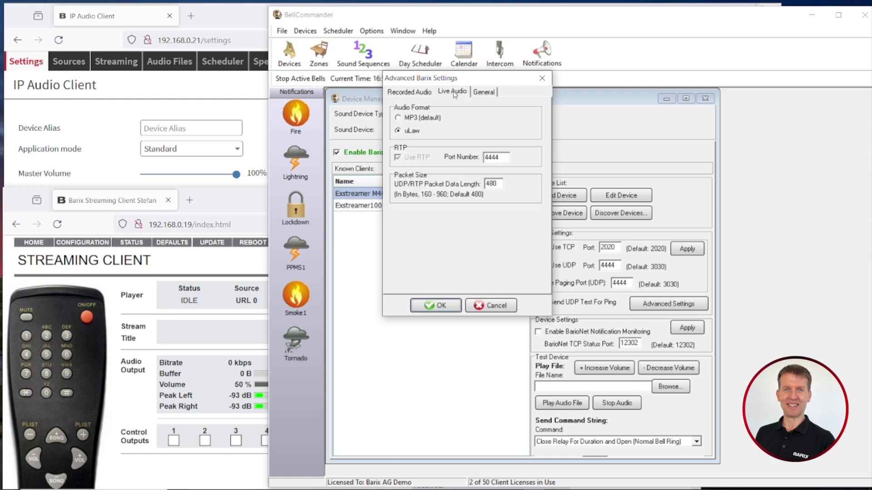
pyautogui.click(397, 131)
pyautogui.click(485, 93)
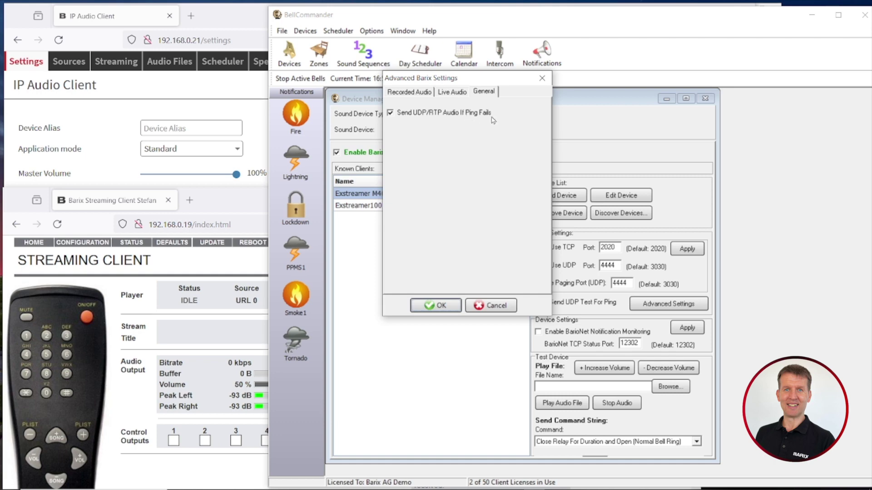
pyautogui.click(543, 78)
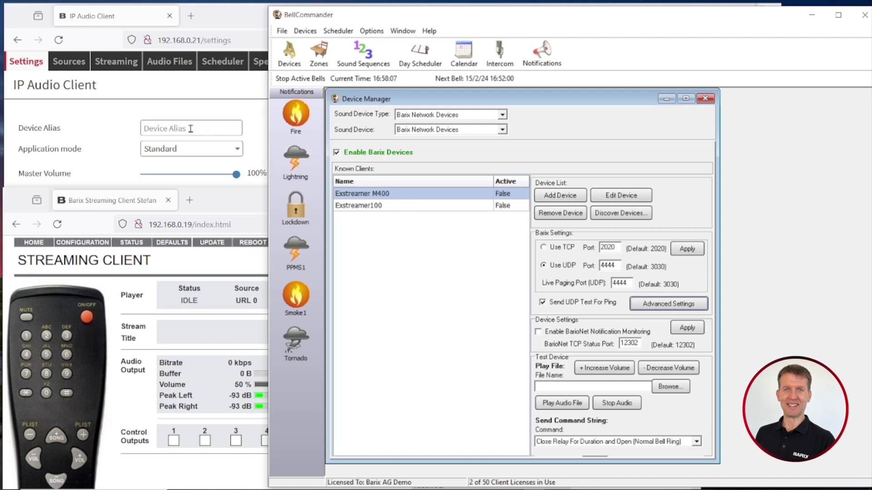
pyautogui.click(106, 128)
# - Show the IP Audio Client's Sources page and highlight the RTP source URL rtp://0.0.0.0:4444
pyautogui.click(69, 61)
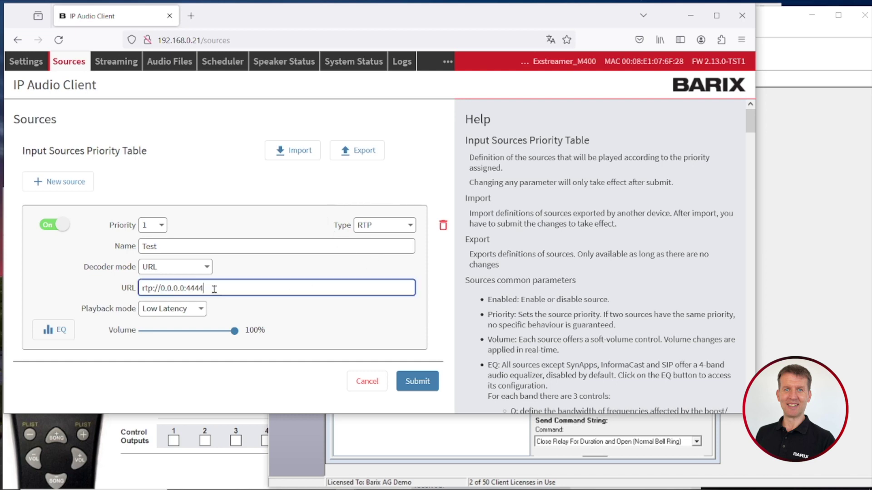
pyautogui.moveTo(218, 288); pyautogui.dragTo(122, 290)
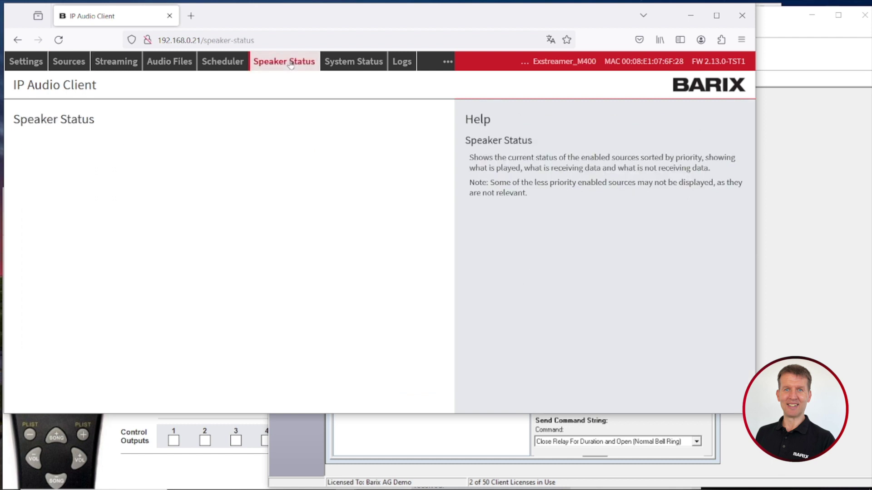
# - Bring the Exstreamer100 Streaming Client forward and reach its Advanced Settings > Streaming configuration
pyautogui.click(181, 466)
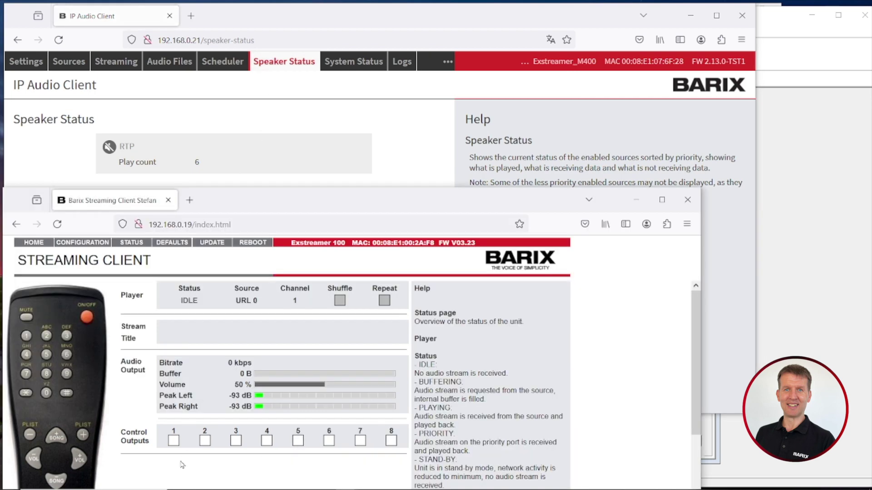
pyautogui.click(81, 243)
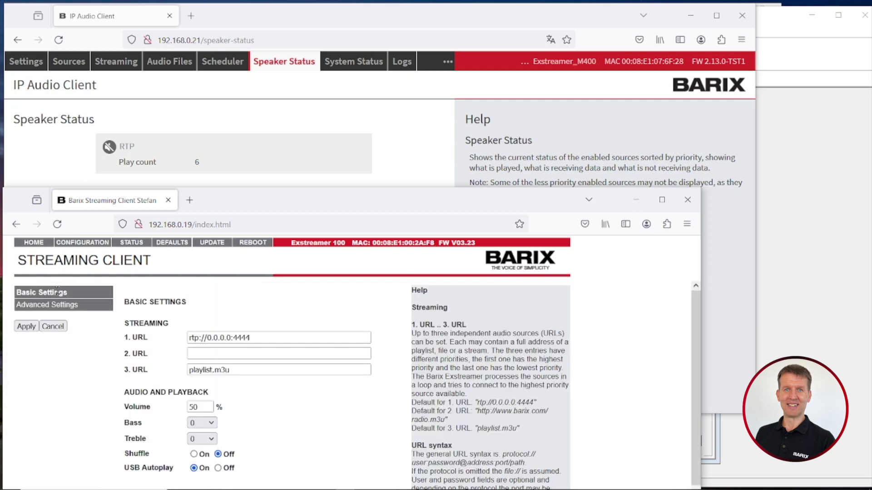
pyautogui.click(52, 306)
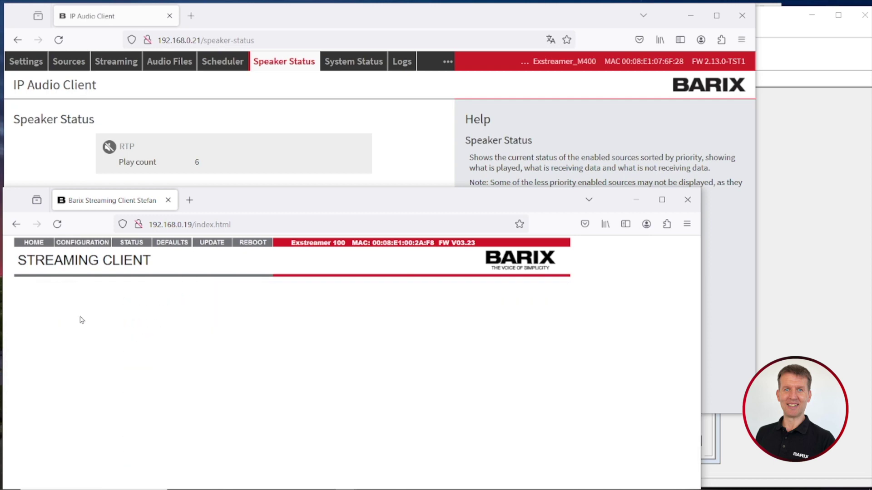
pyautogui.click(44, 327)
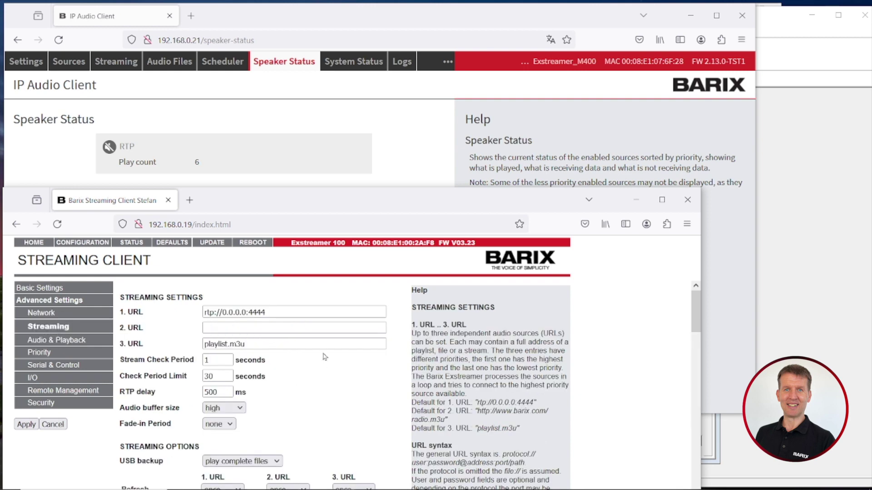
# - Inspect URL 1 rtp://0.0.0.0:4444, the empty URL 2 and the Fade-in Period left at none, then return to the status overview
pyautogui.click(267, 312)
pyautogui.moveTo(267, 311); pyautogui.dragTo(197, 312)
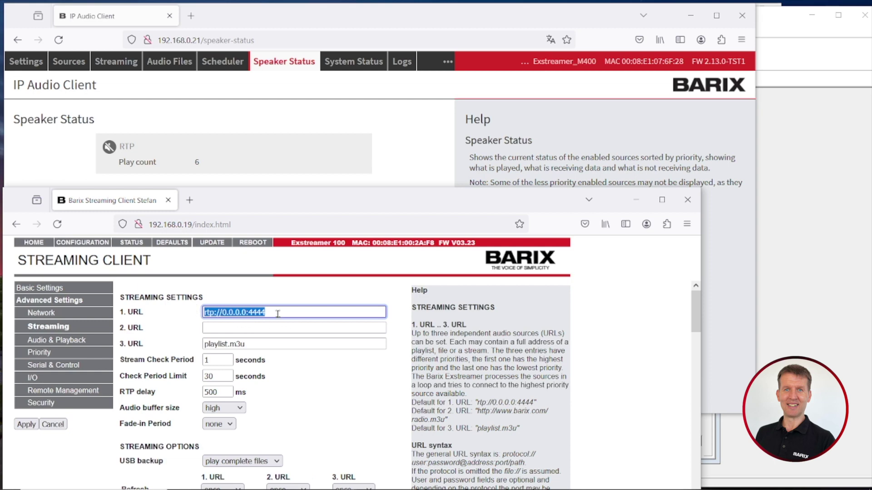
pyautogui.click(215, 327)
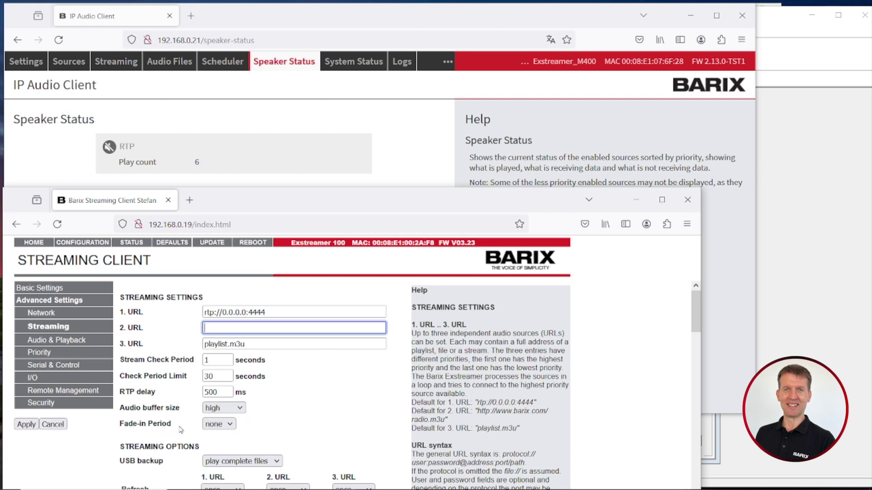
pyautogui.click(231, 424)
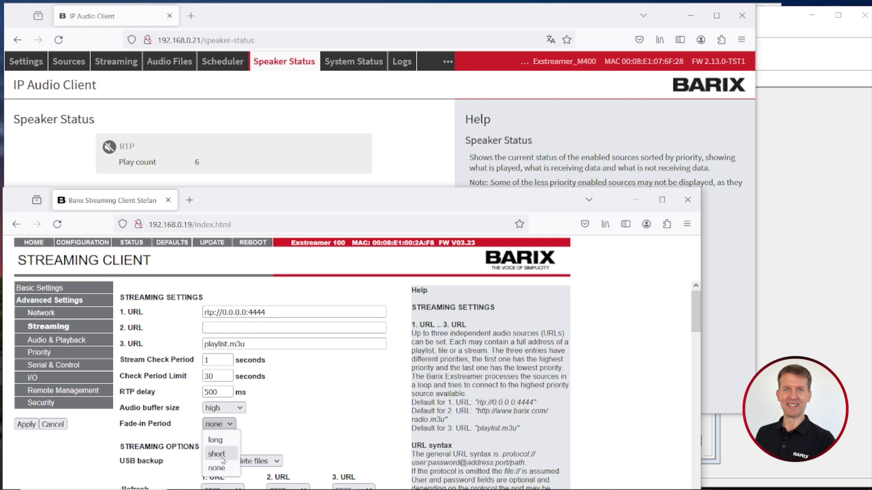
pyautogui.click(272, 423)
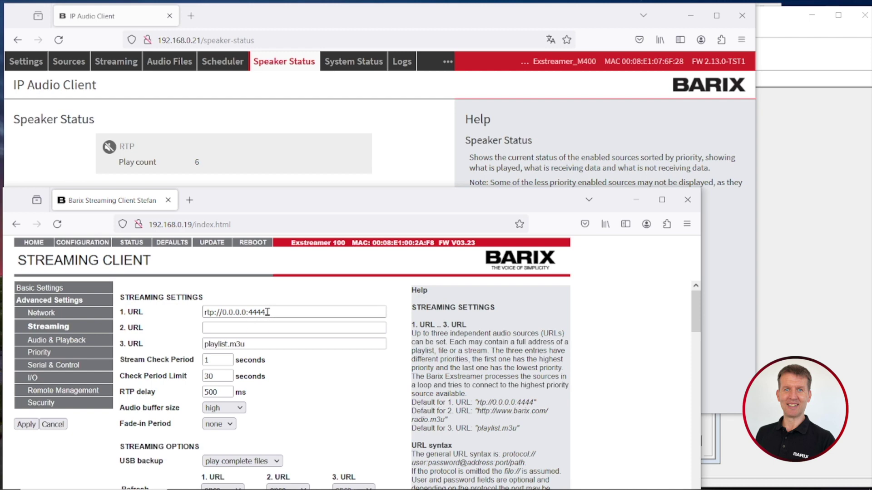
pyautogui.click(34, 243)
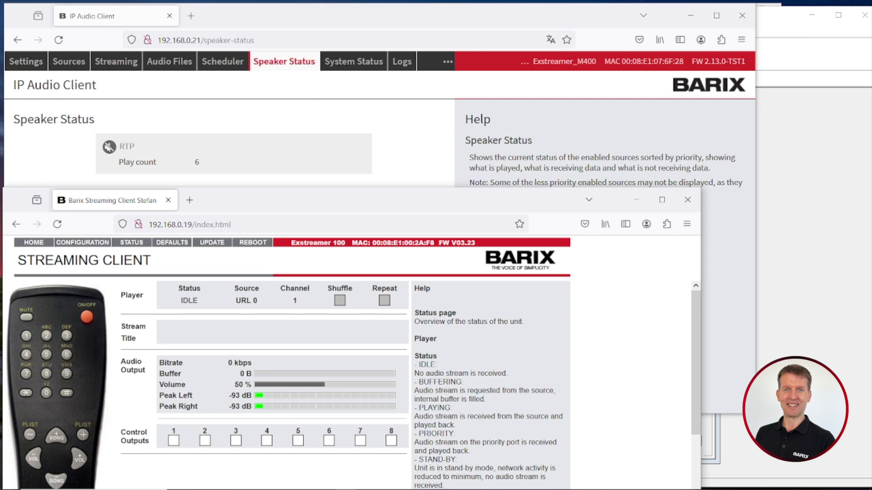
# - Switch back to BellCommander's Device Manager and start choosing a sound file for test playback
pyautogui.hotkey('alt', 'Tab')
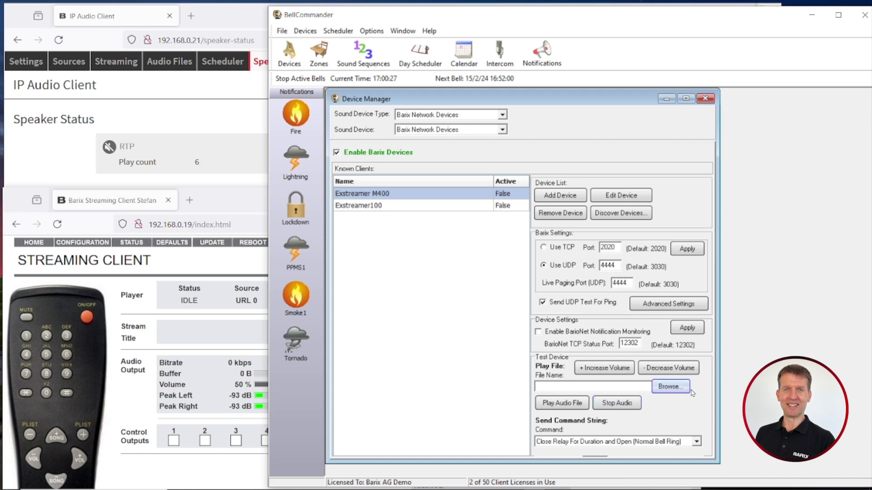
pyautogui.click(670, 387)
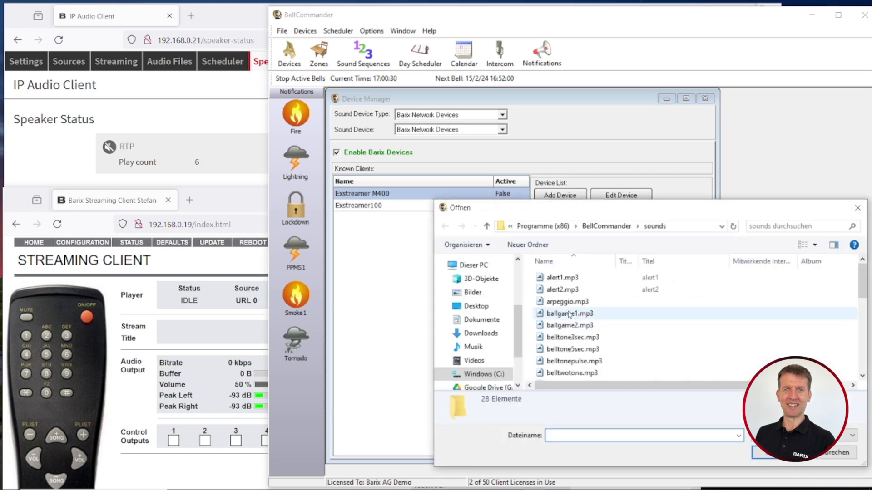
# - Play arpeggio.mp3 as a test on Exstreamer M400 and then on Exstreamer100, and close the Device Manager
pyautogui.click(566, 302)
pyautogui.doubleClick(567, 302)
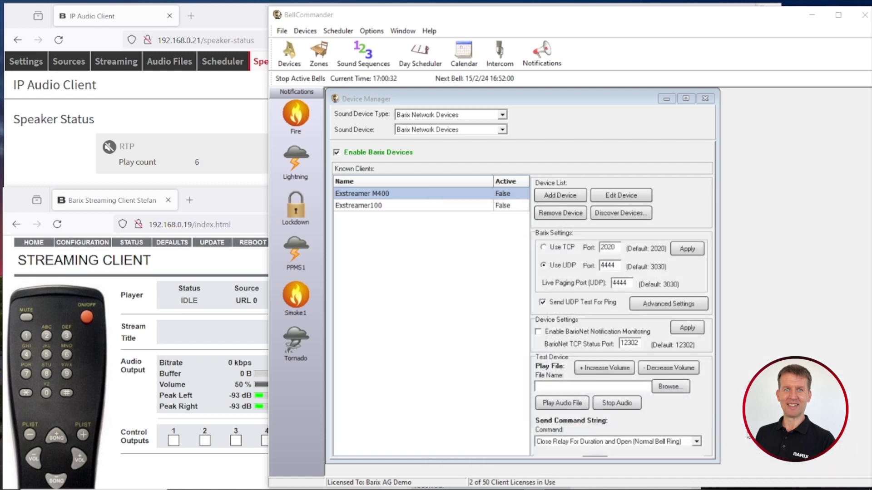
pyautogui.click(561, 403)
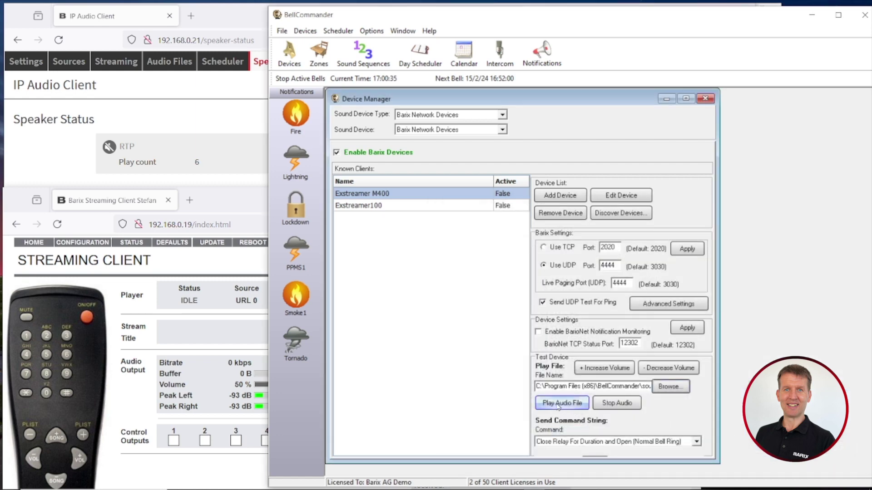
pyautogui.click(561, 404)
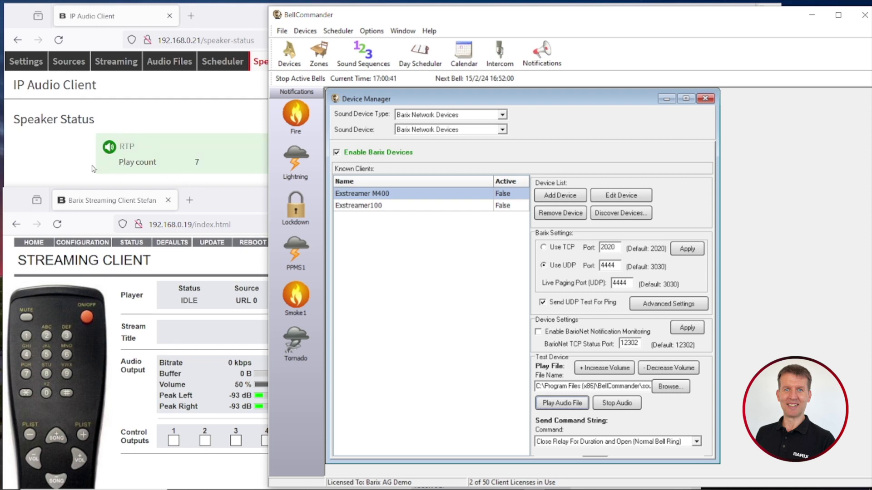
pyautogui.click(372, 208)
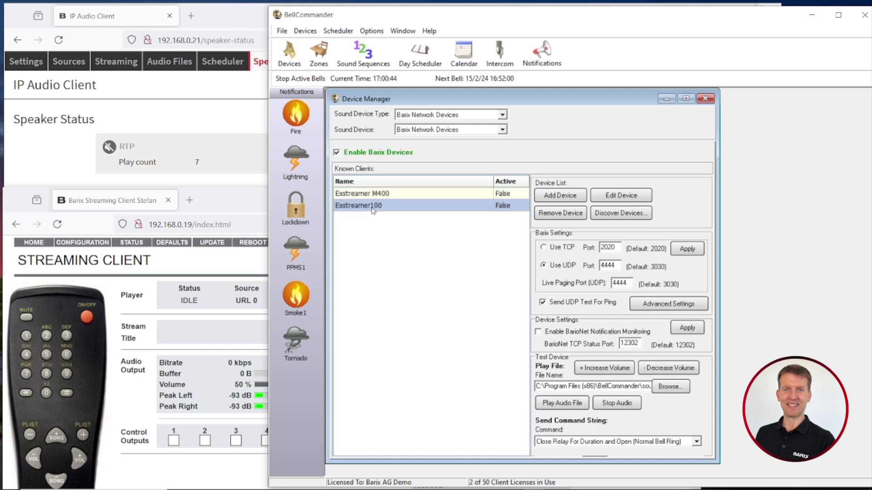
pyautogui.click(563, 403)
pyautogui.click(561, 403)
pyautogui.click(707, 100)
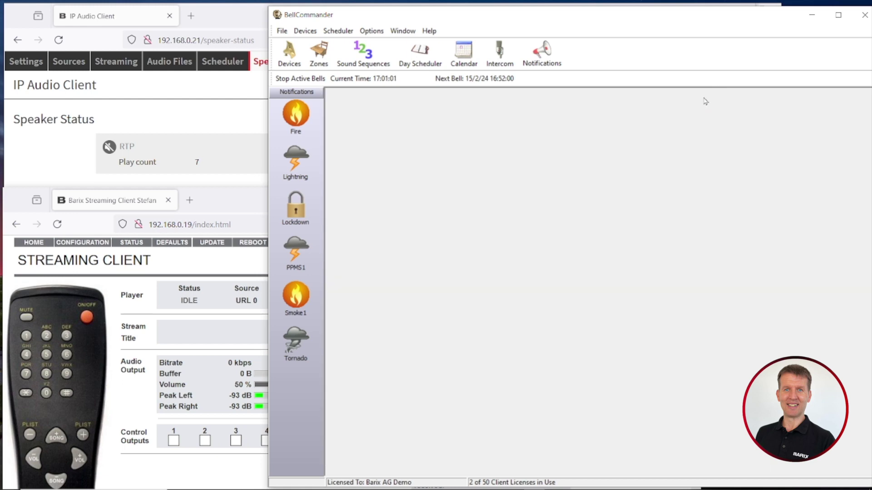
pyautogui.click(318, 54)
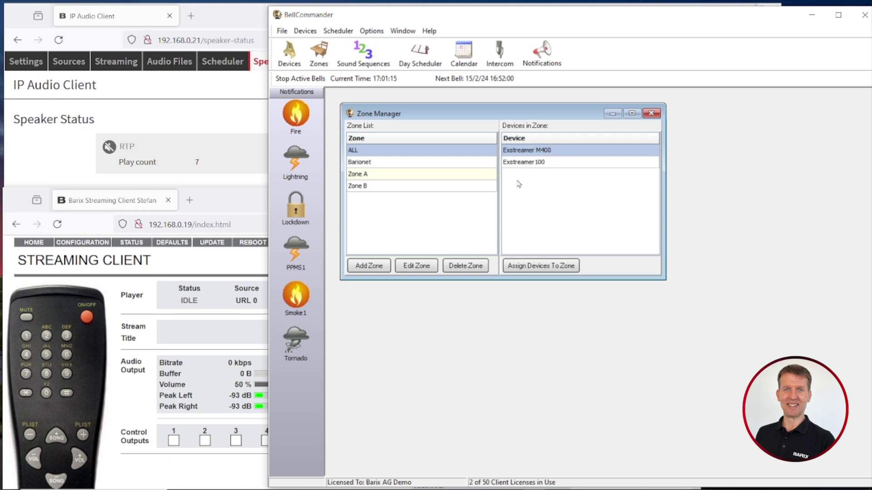
pyautogui.click(424, 177)
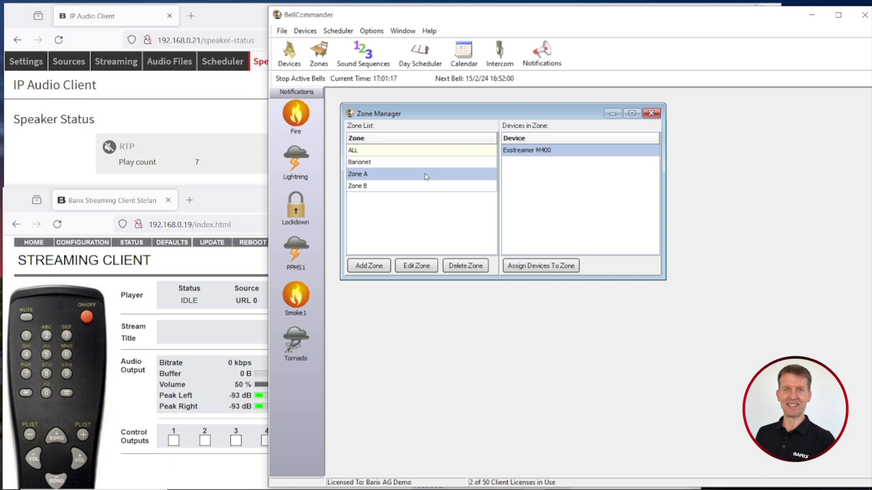
pyautogui.click(420, 192)
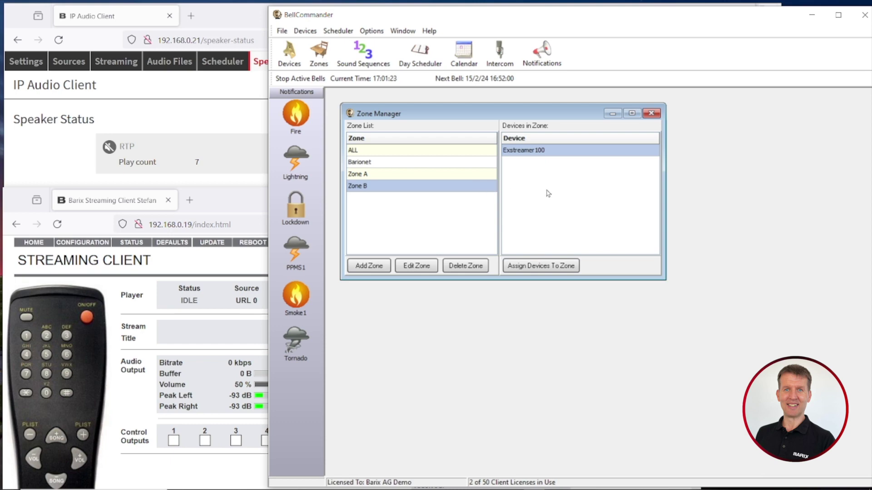
pyautogui.click(655, 114)
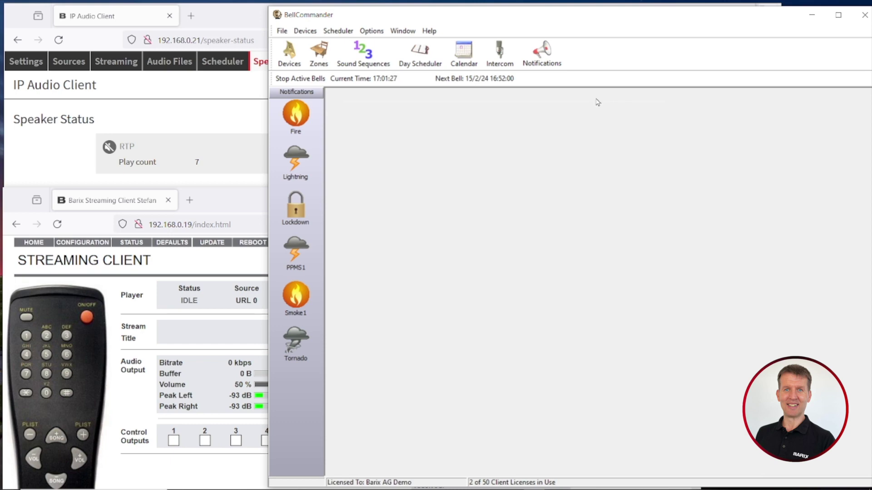
# - In the Day Scheduler, move the Zone B Sound File bell from 16:52 to 17:04
pyautogui.click(415, 56)
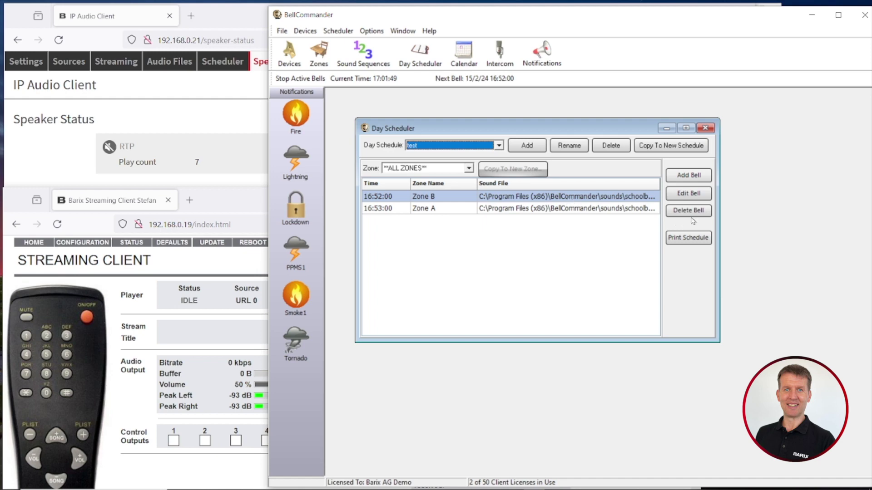
pyautogui.click(607, 200)
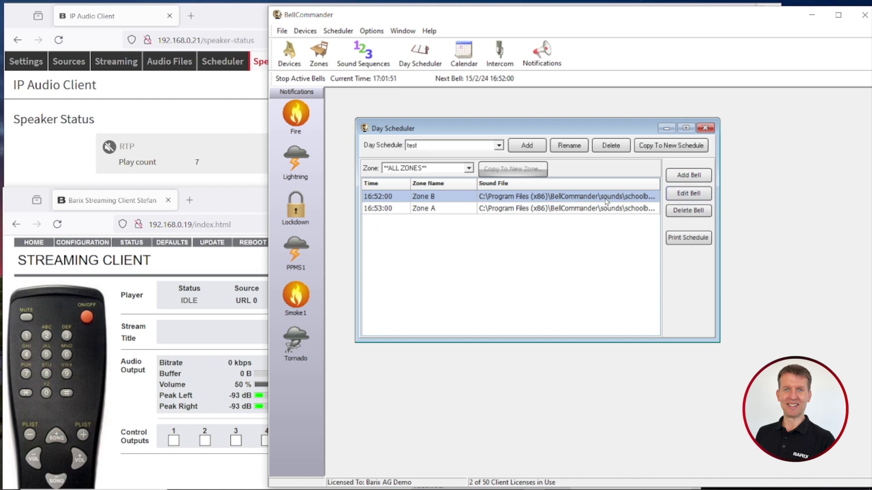
pyautogui.doubleClick(606, 200)
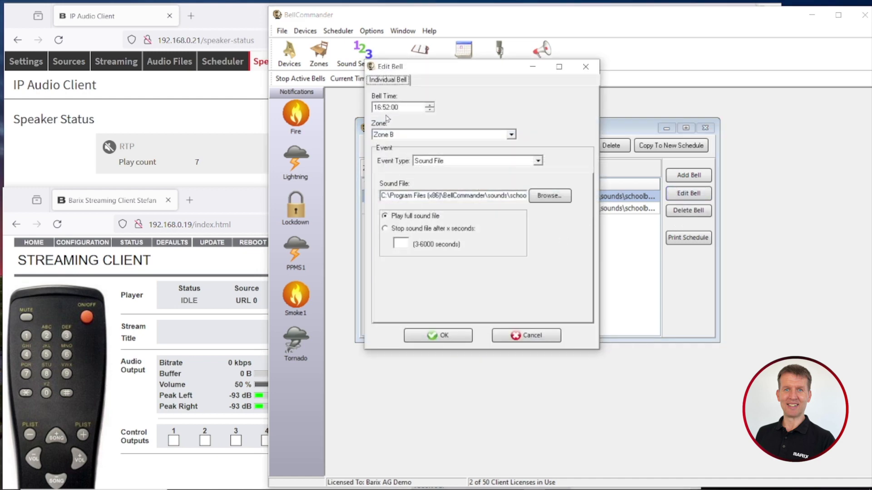
pyautogui.click(538, 162)
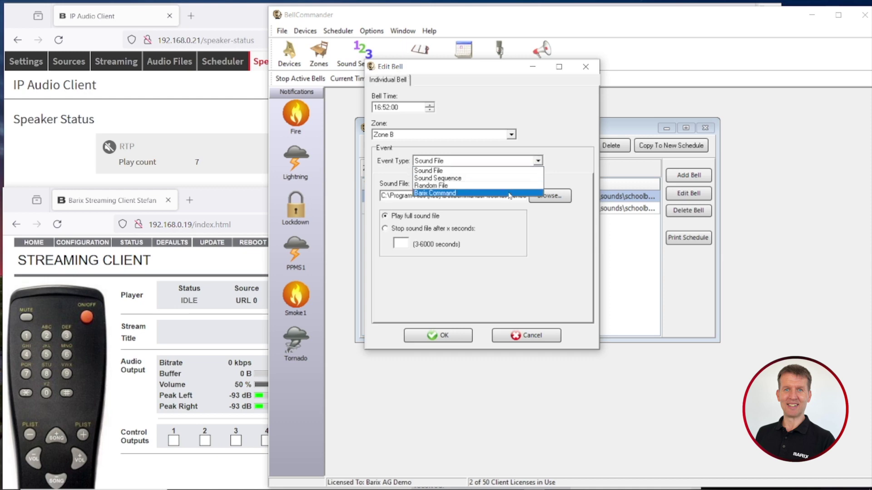
pyautogui.click(583, 162)
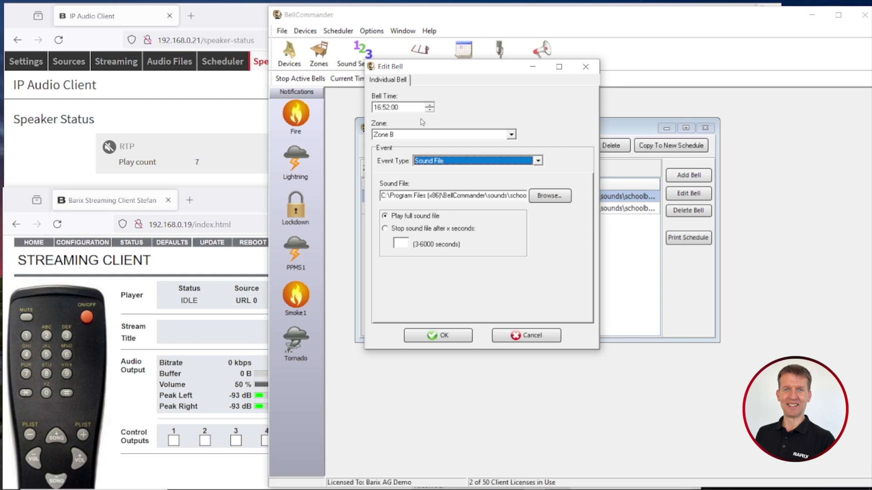
pyautogui.click(377, 109)
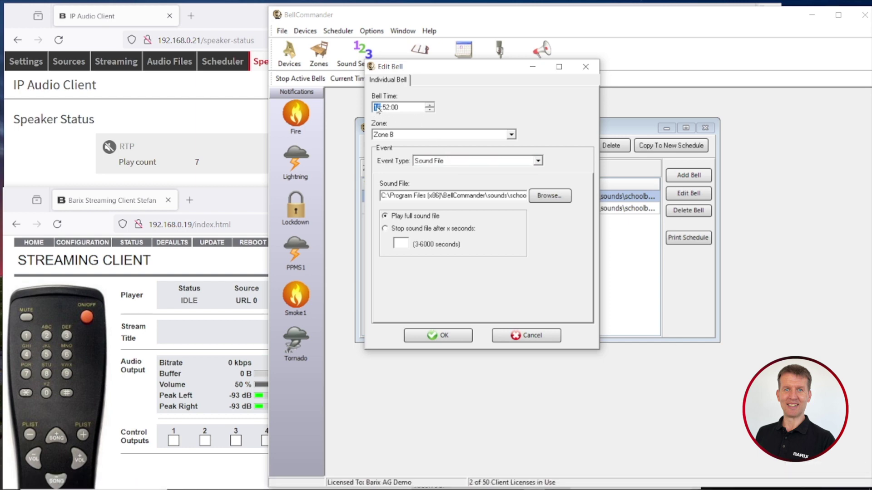
pyautogui.click(430, 104)
pyautogui.click(386, 109)
pyautogui.click(430, 105)
pyautogui.click(438, 335)
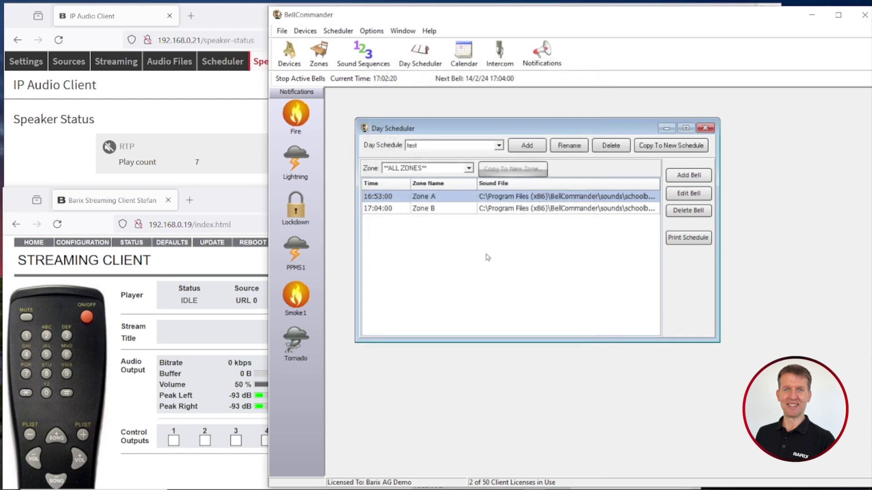
# - Move the Zone A bell from 16:53 to 17:05, one minute after Zone B, and close the Day Scheduler
pyautogui.doubleClick(387, 198)
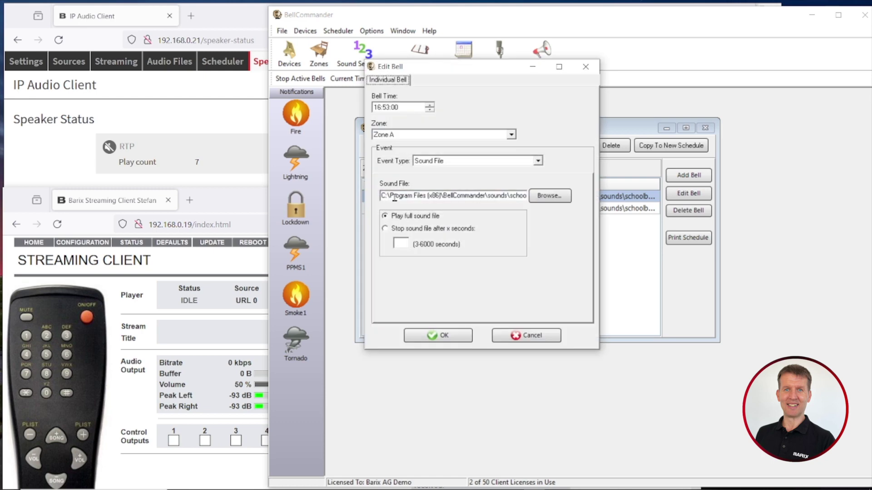
pyautogui.click(378, 108)
pyautogui.click(385, 108)
pyautogui.click(430, 105)
pyautogui.click(444, 337)
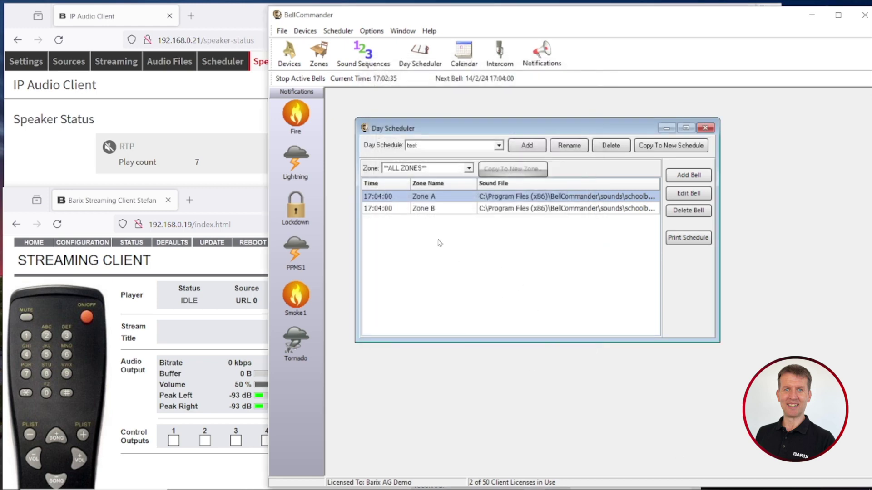
pyautogui.doubleClick(378, 200)
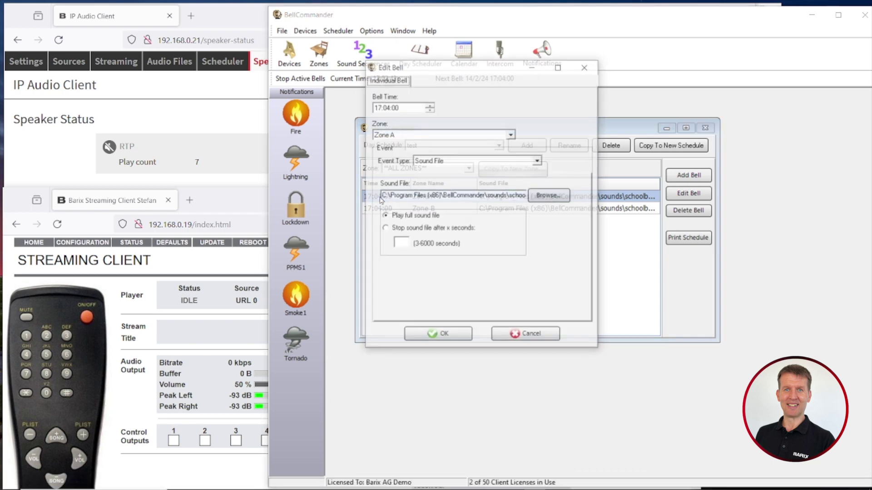
pyautogui.click(430, 105)
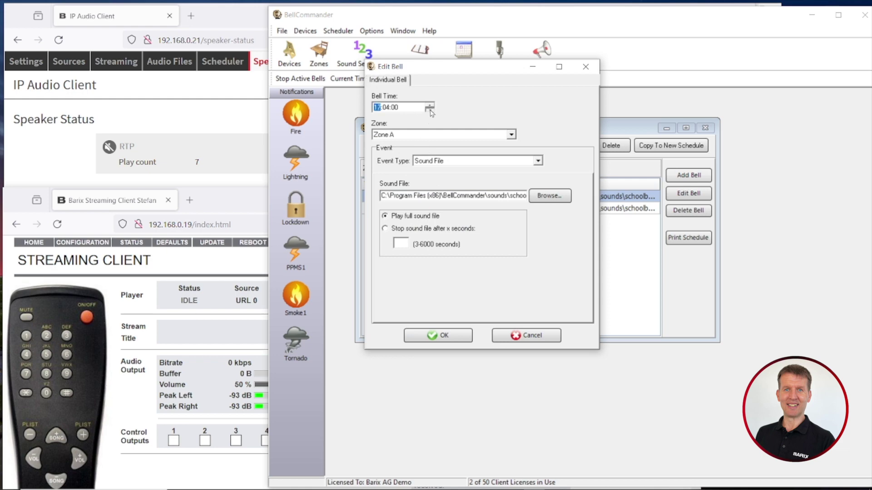
pyautogui.click(430, 110)
pyautogui.click(386, 108)
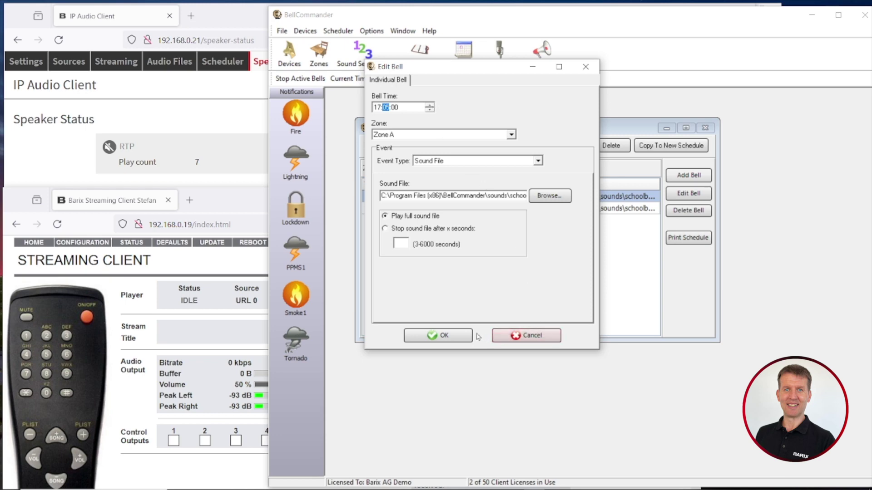
pyautogui.click(444, 338)
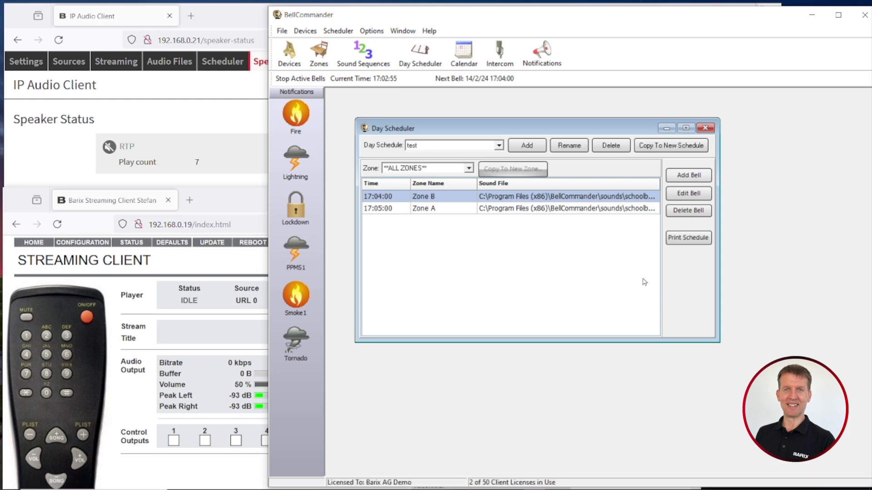
pyautogui.click(709, 130)
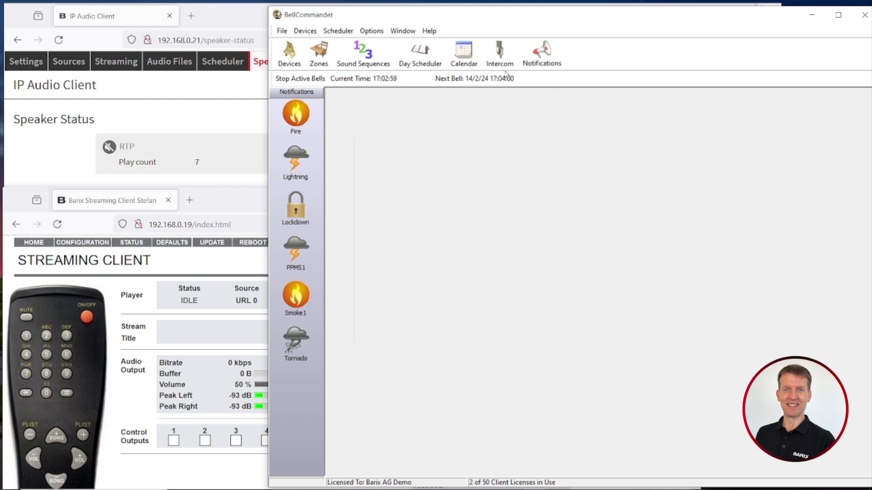
# - In the Calendar, make test the default weekly schedule for Tuesday to Friday, then view the 14/2/2024 exception settings without changes
pyautogui.click(463, 53)
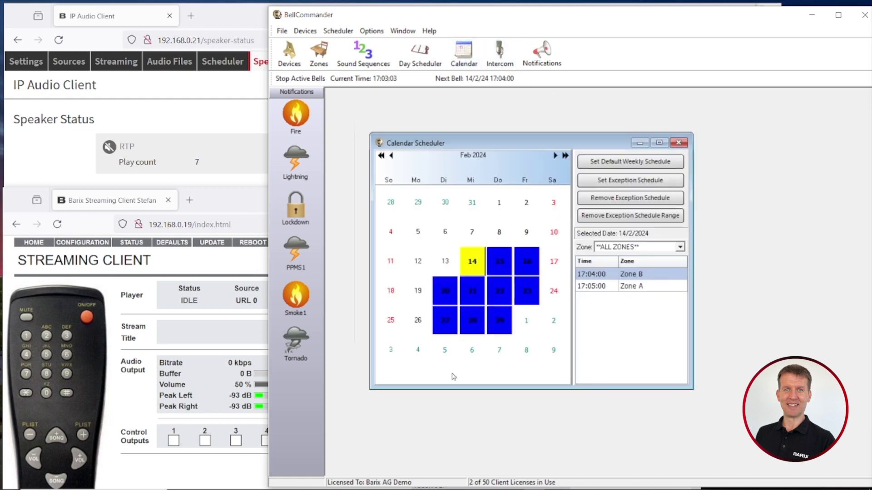
pyautogui.click(629, 162)
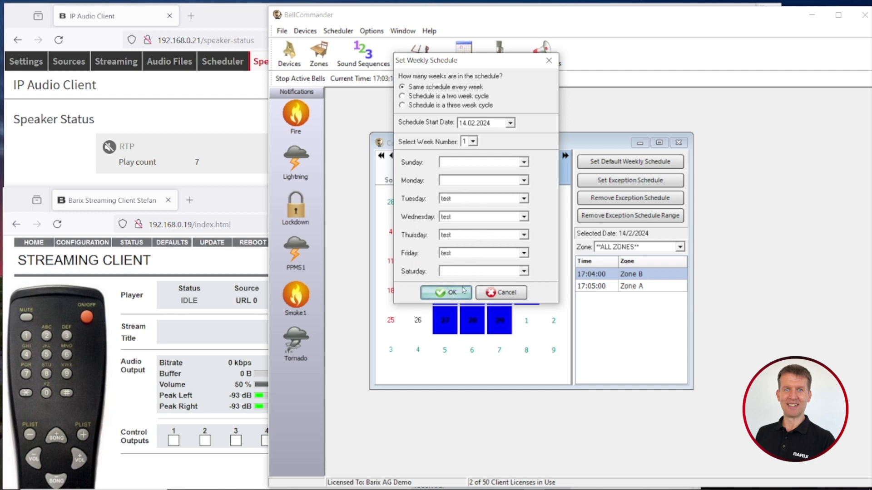
pyautogui.click(450, 294)
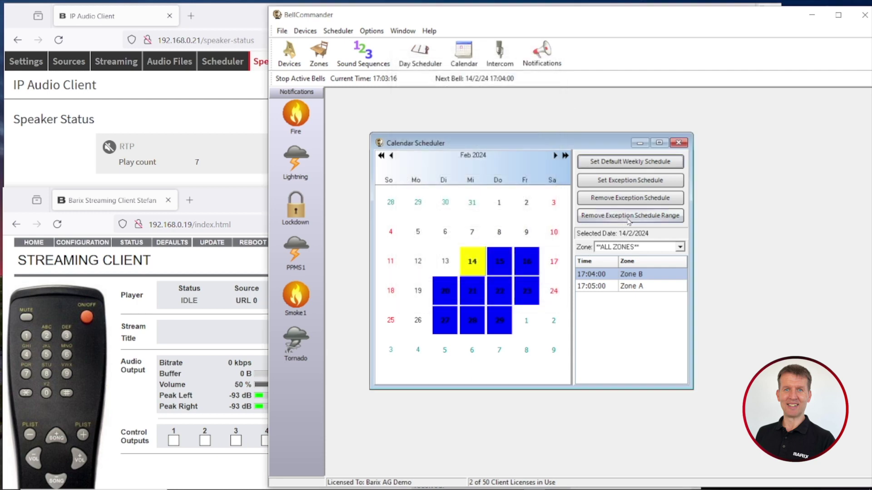
pyautogui.click(630, 180)
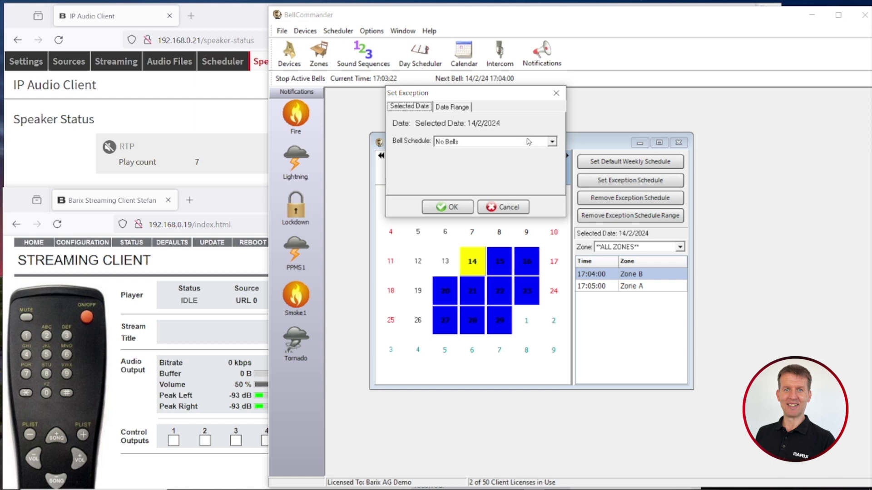
pyautogui.click(556, 93)
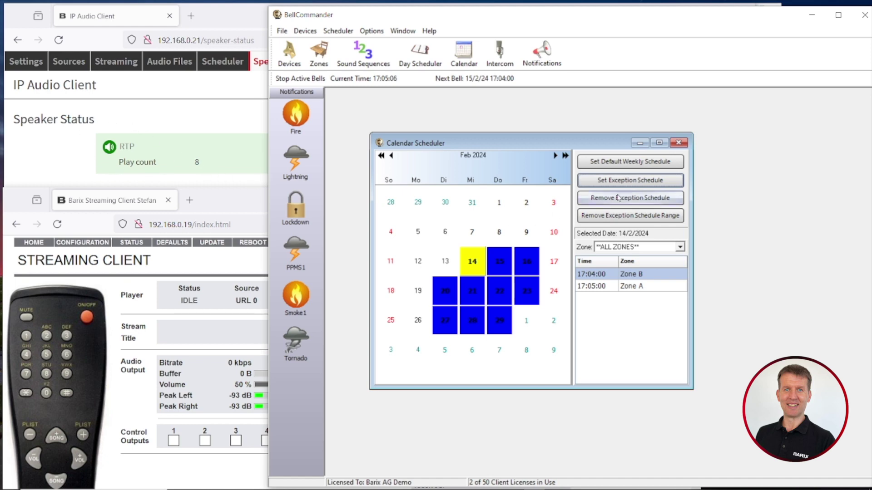
# - Close the Calendar Scheduler, leaving the workspace empty with the next bell at 15/2 17:04
pyautogui.click(682, 142)
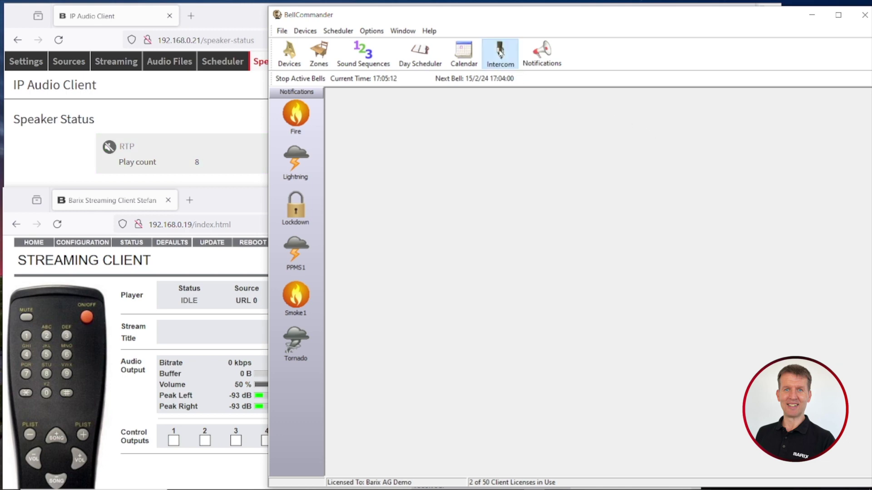
# - Broadcast live microphone audio to ALL zones through the Intercom Wizard, stop the broadcast and close the wizard
pyautogui.click(500, 55)
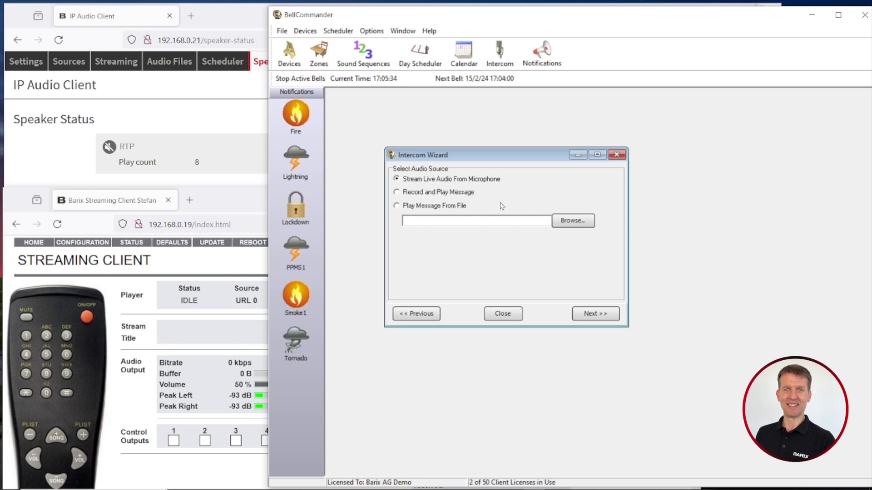
pyautogui.click(595, 314)
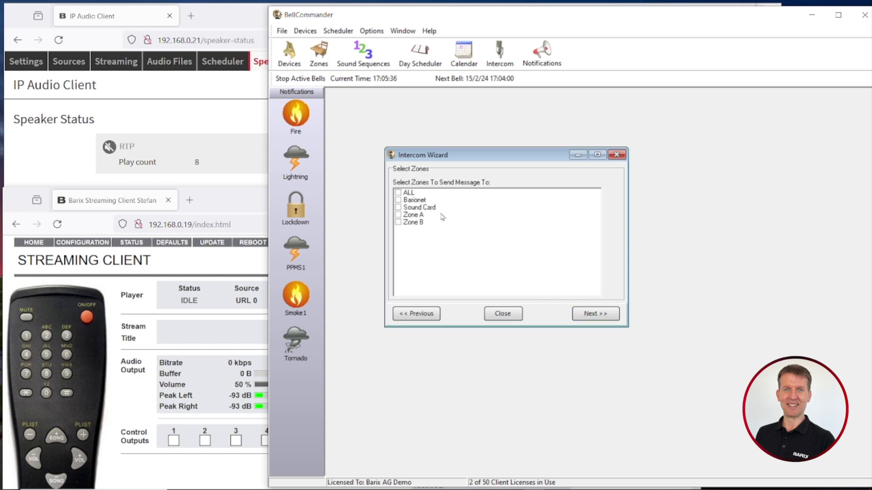
pyautogui.click(400, 193)
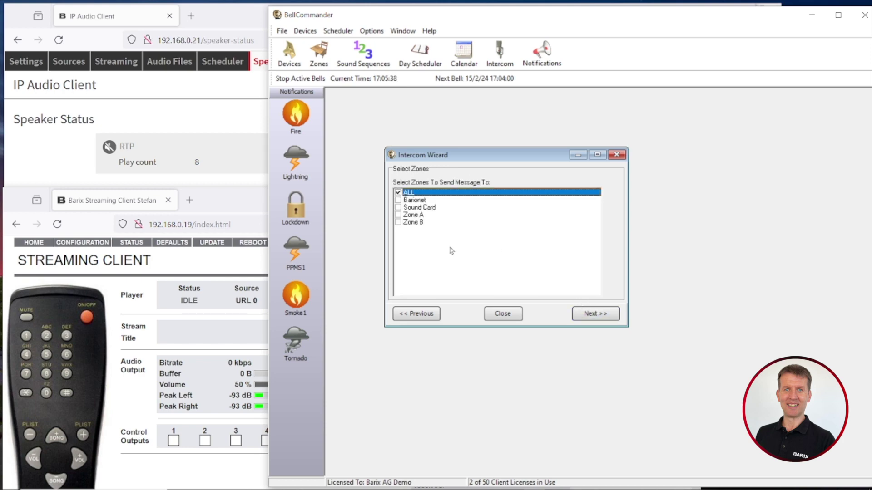
pyautogui.click(594, 314)
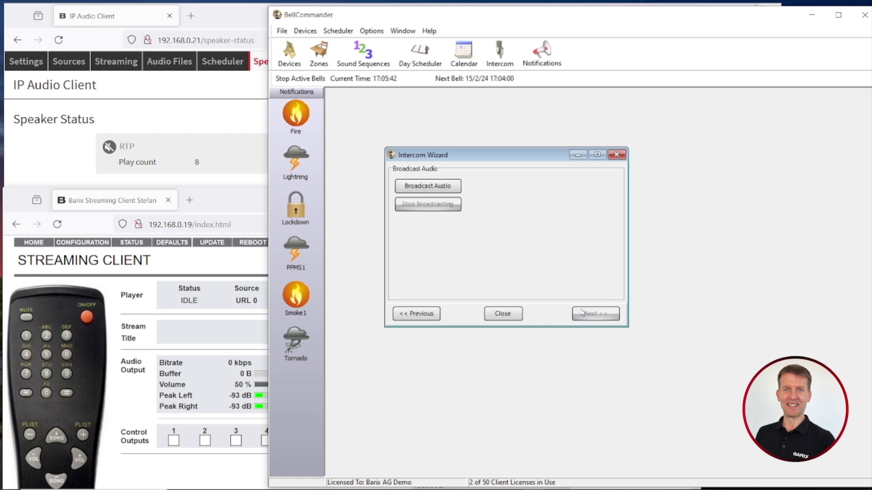
pyautogui.click(427, 186)
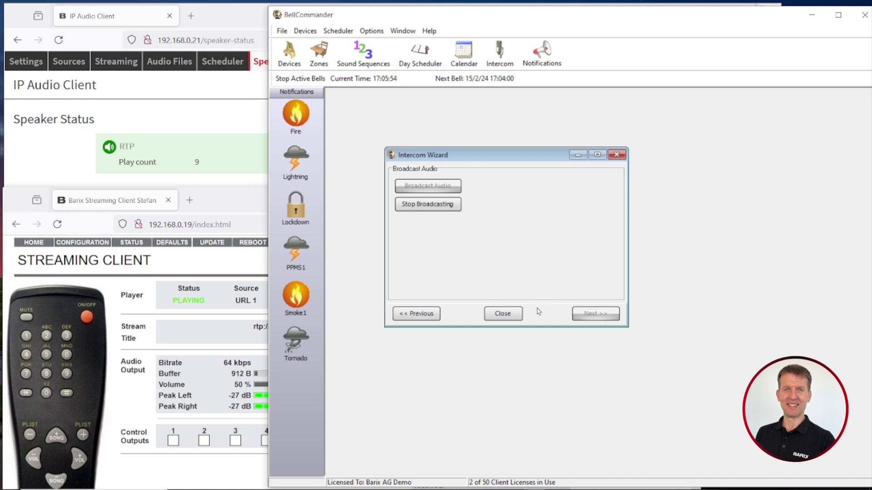
pyautogui.click(441, 204)
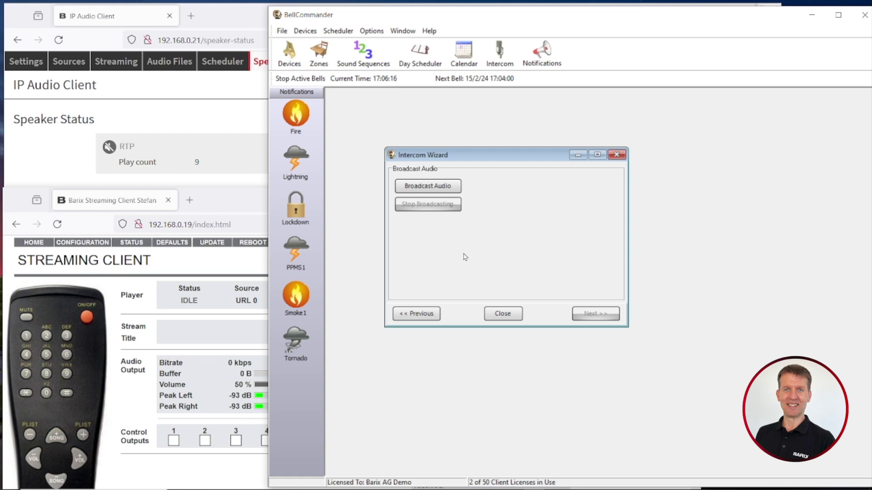
pyautogui.click(620, 155)
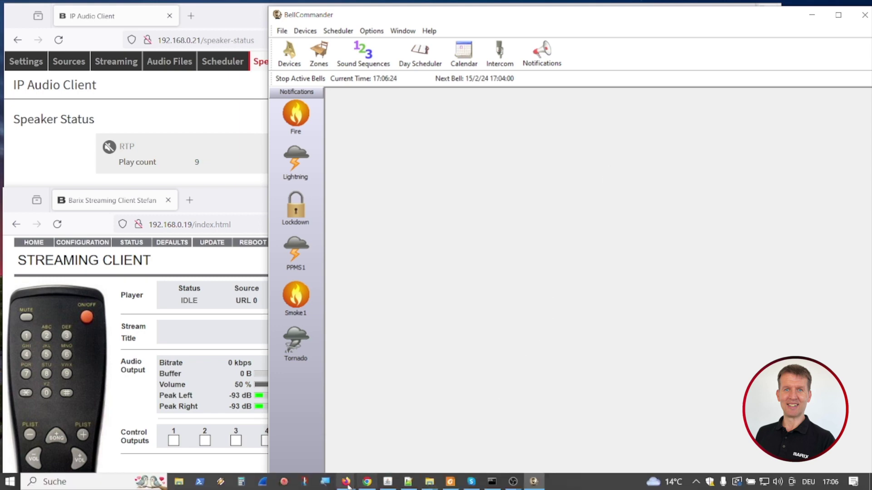
# - Switch to the Barix Help Center in Firefox and reach the Exstreamer 1xx/20x/500/P5 Addons and Howtos page listing the Bellcommander guide
pyautogui.click(346, 482)
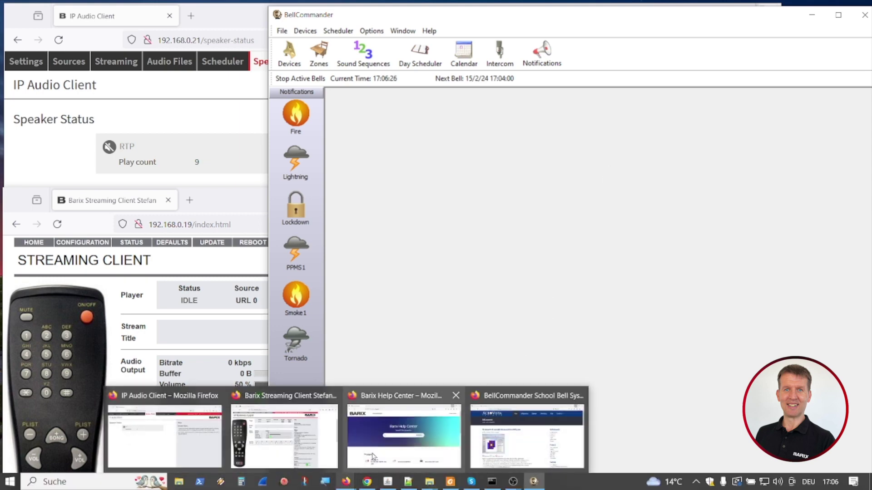
pyautogui.click(372, 436)
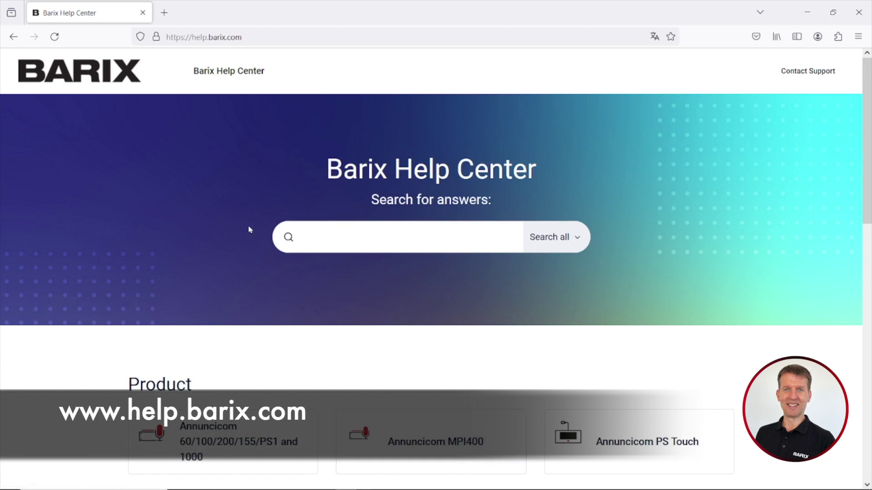
pyautogui.scroll(-4, 244, 219)
pyautogui.scroll(-3, 244, 218)
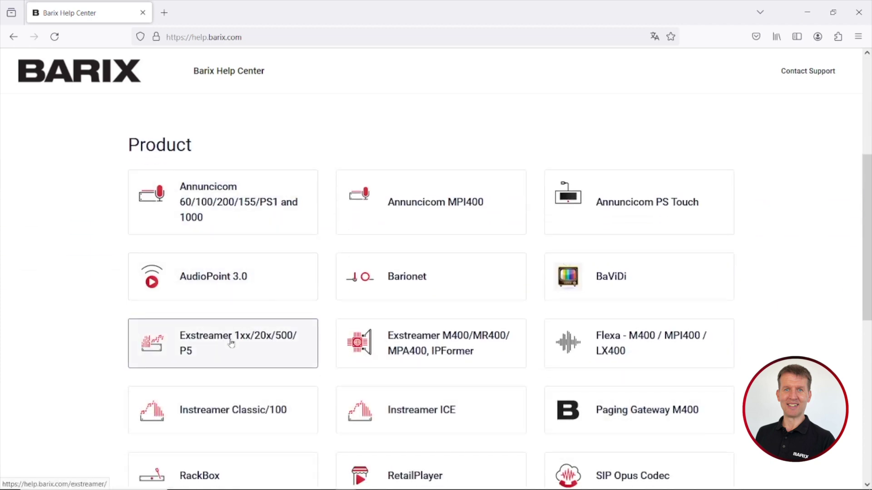
pyautogui.click(231, 344)
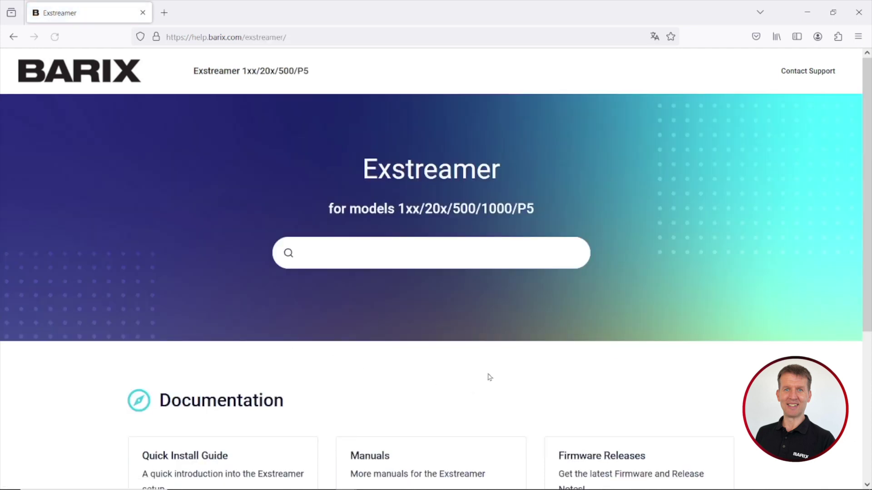
pyautogui.scroll(-5, 489, 377)
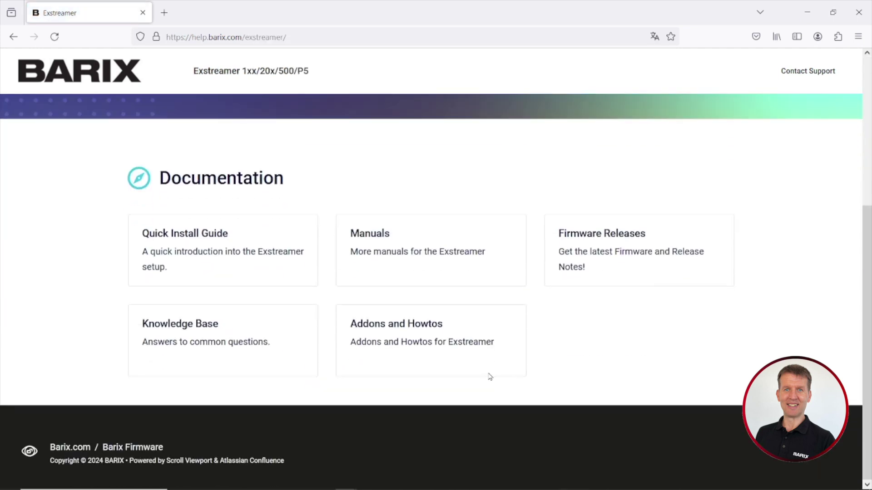
pyautogui.click(376, 328)
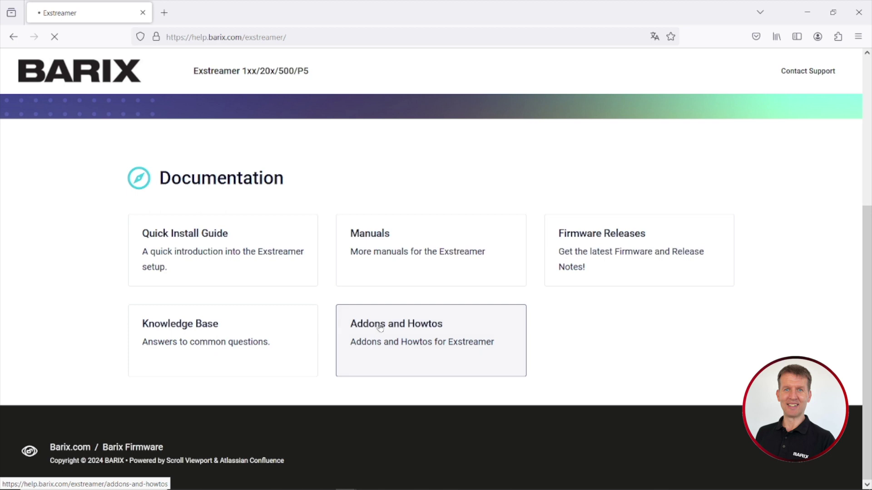
pyautogui.scroll(-3, 365, 344)
pyautogui.scroll(-2, 366, 344)
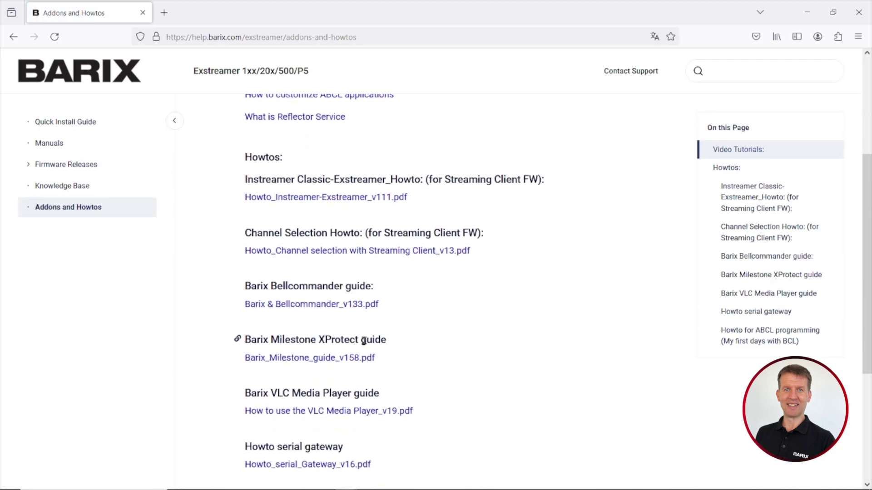